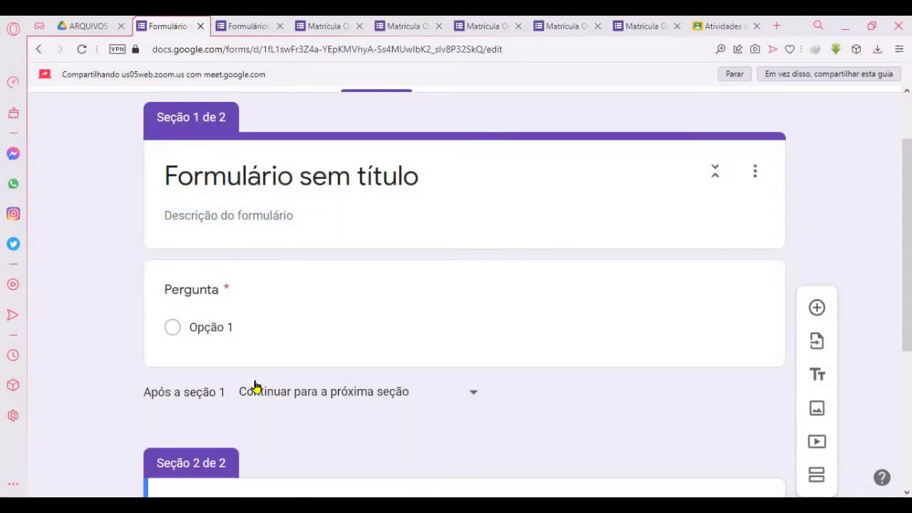
# Step: Change the untitled question in section 1 to Resposta curta and add response validation to it
pyautogui.click(246, 314)
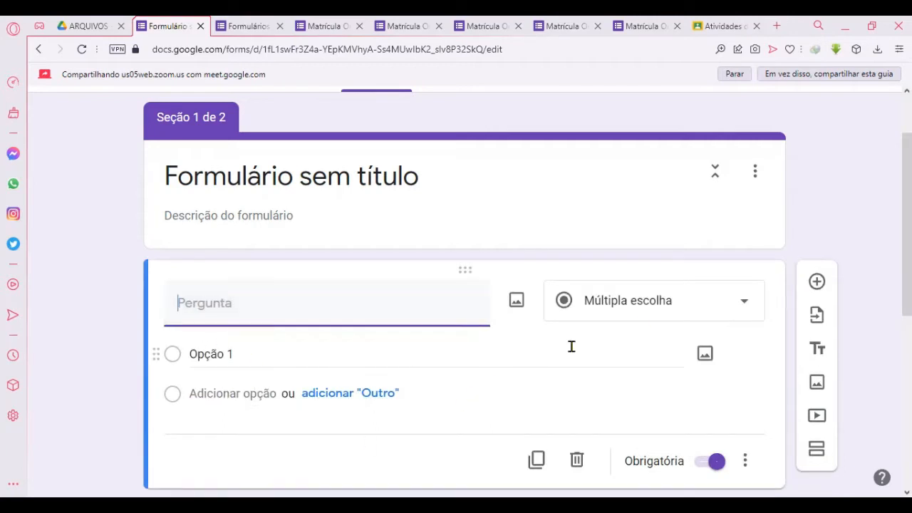
pyautogui.click(643, 316)
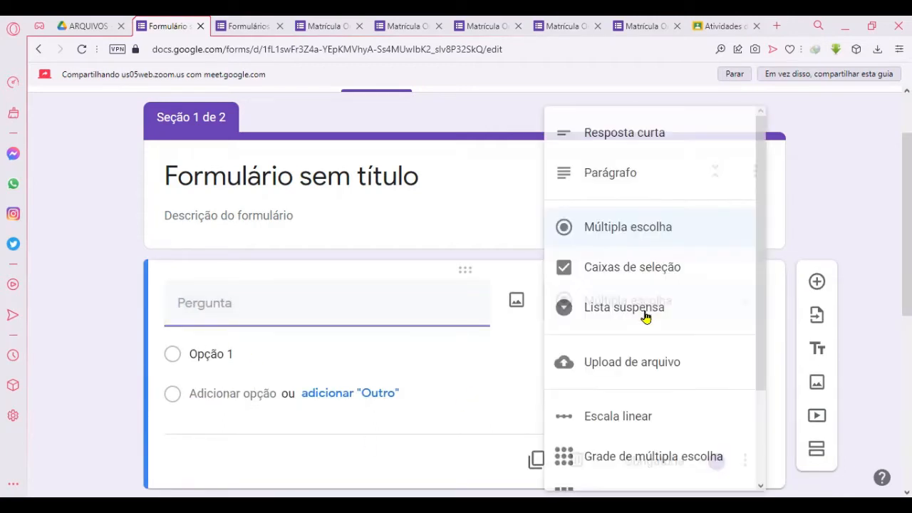
pyautogui.click(631, 143)
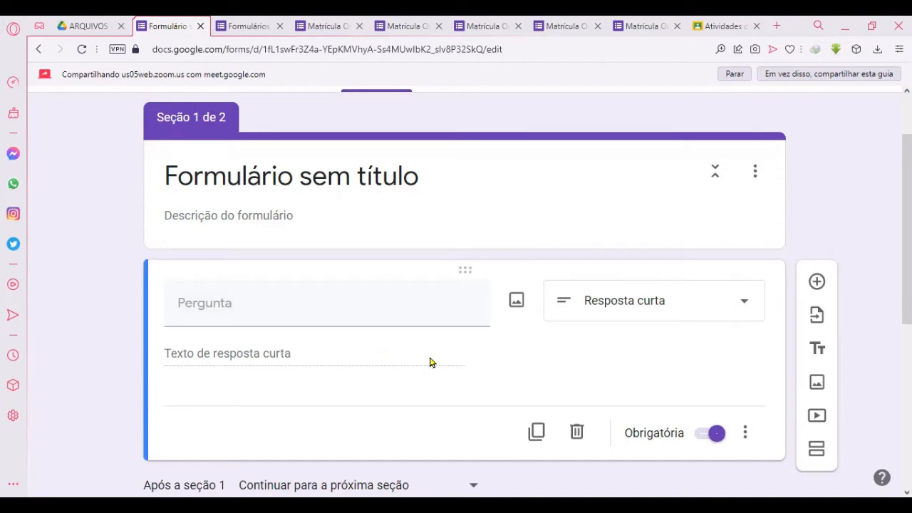
pyautogui.click(742, 427)
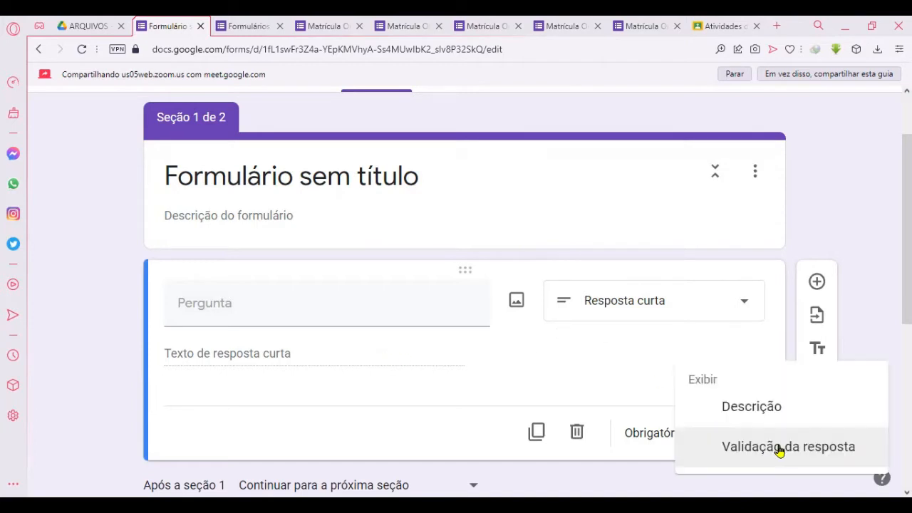
pyautogui.click(779, 448)
pyautogui.scroll(-2, 708, 432)
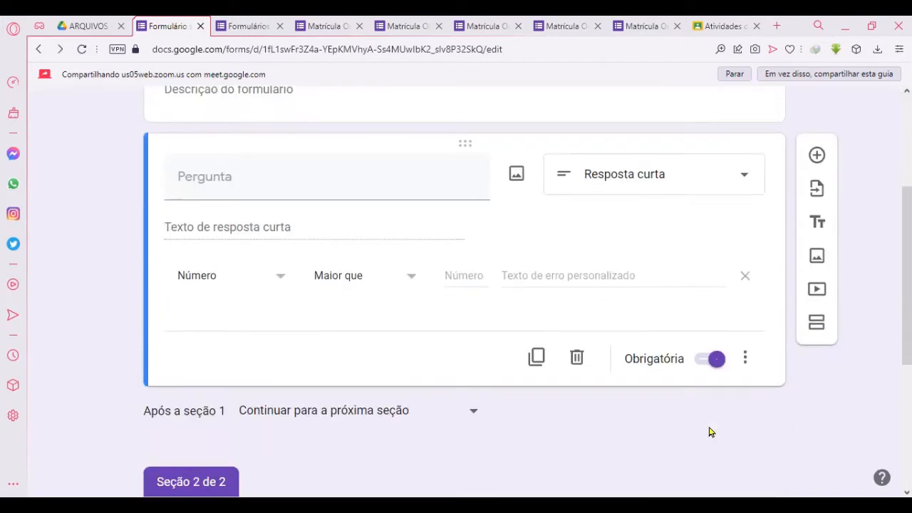
pyautogui.click(745, 353)
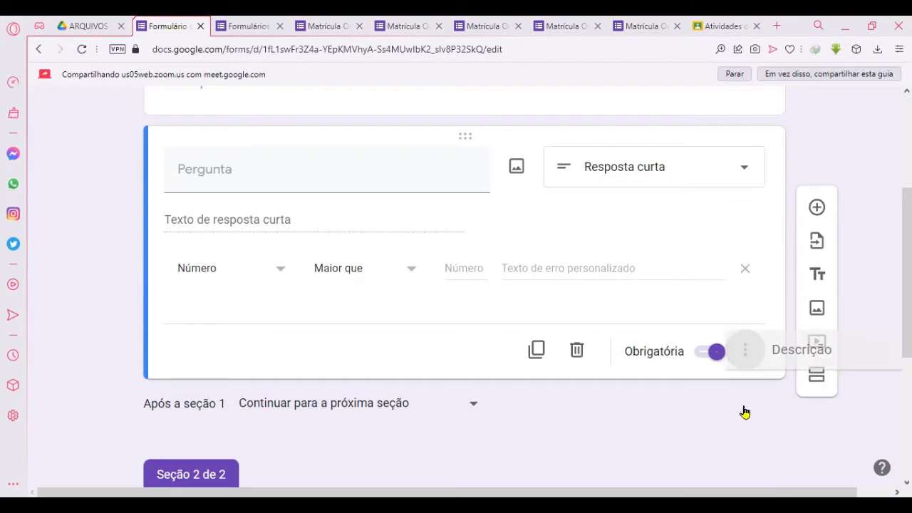
# Step: Set the short-answer validation to Texto, trying the URL rule before choosing E-mail
pyautogui.click(235, 269)
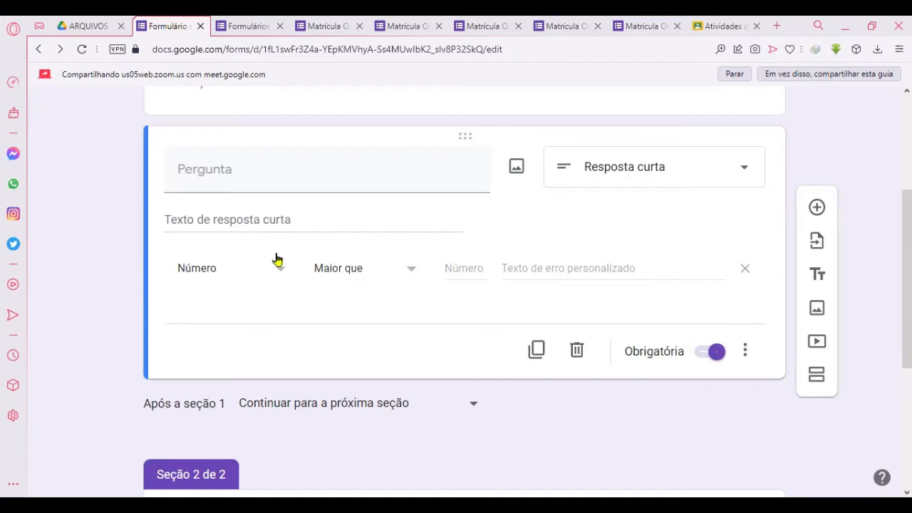
pyautogui.click(239, 270)
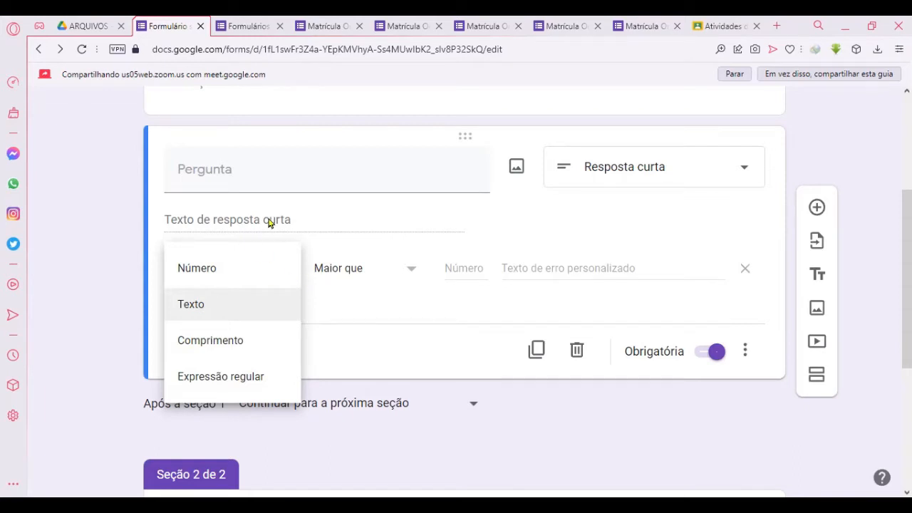
pyautogui.click(211, 312)
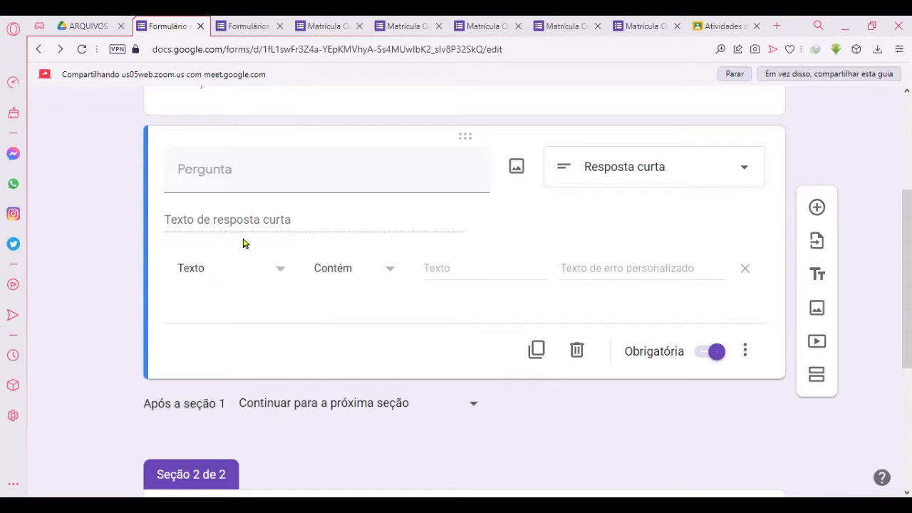
pyautogui.click(360, 272)
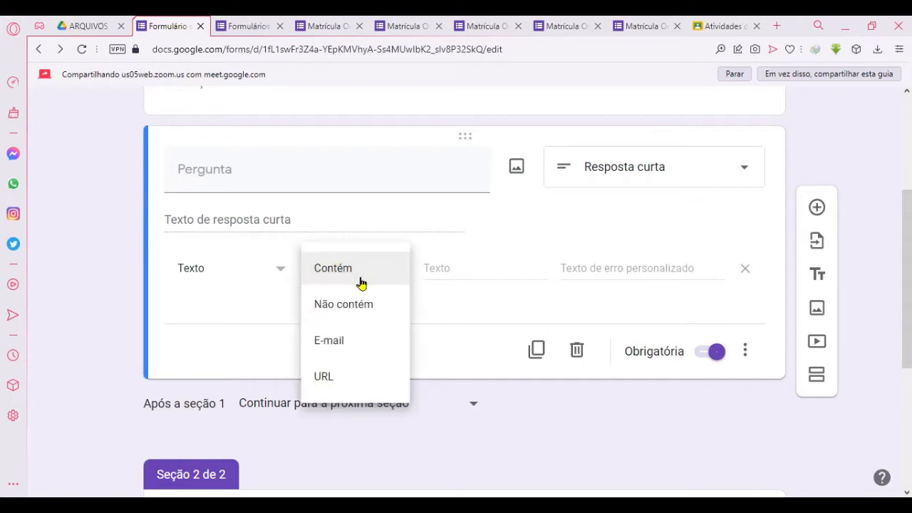
pyautogui.click(343, 382)
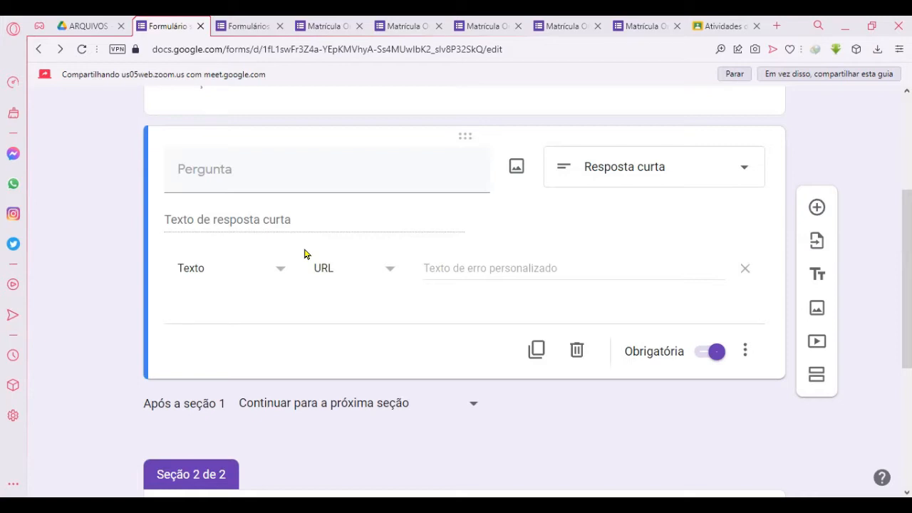
pyautogui.click(333, 266)
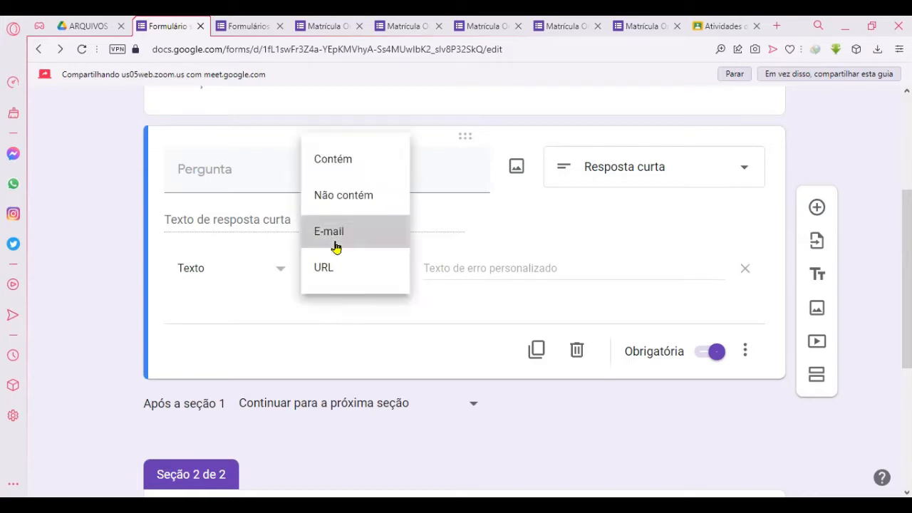
pyautogui.click(336, 235)
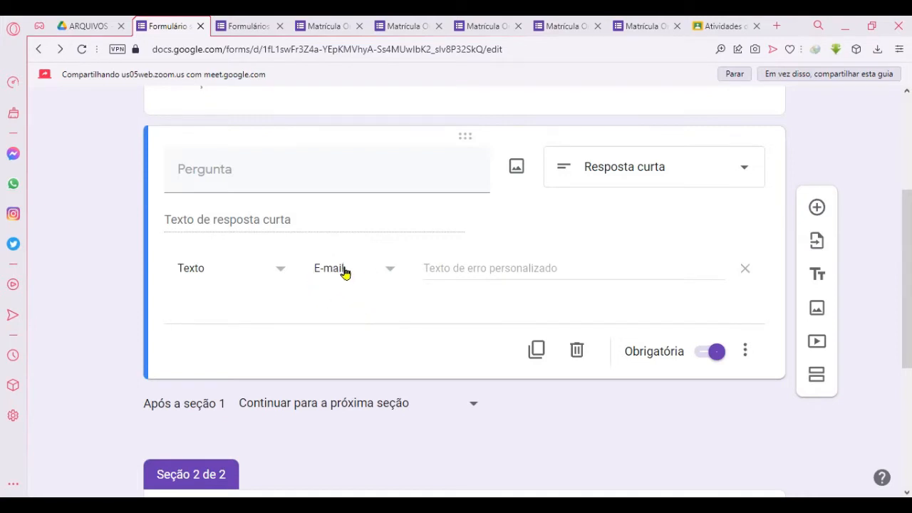
# Step: Switch the question type to Parágrafo, then to Múltipla escolha
pyautogui.click(659, 185)
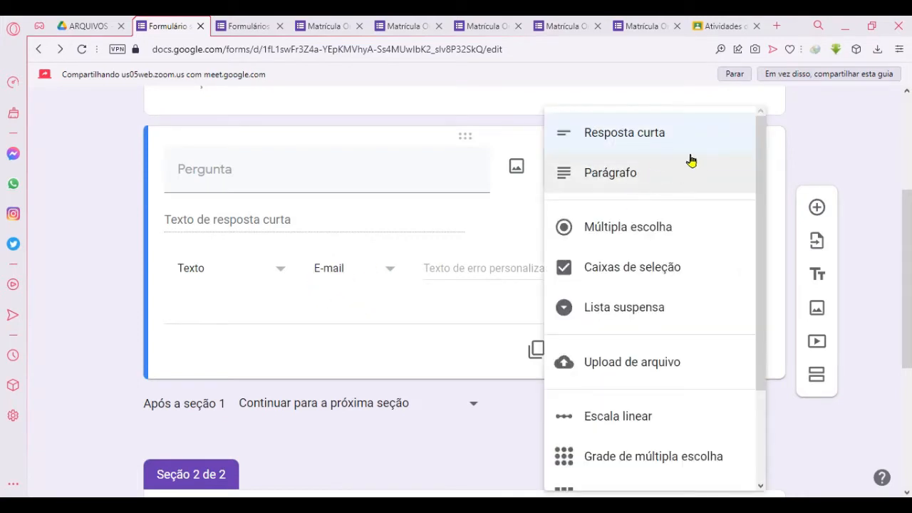
pyautogui.click(636, 174)
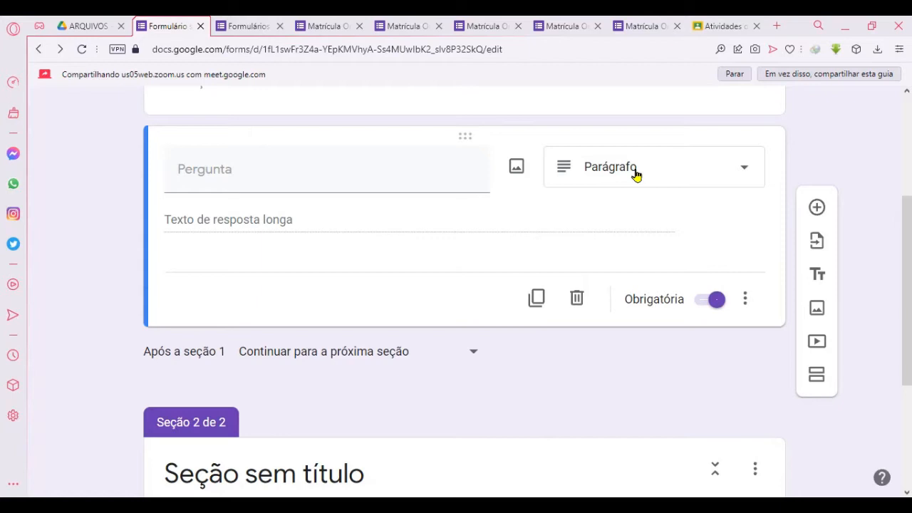
pyautogui.click(636, 173)
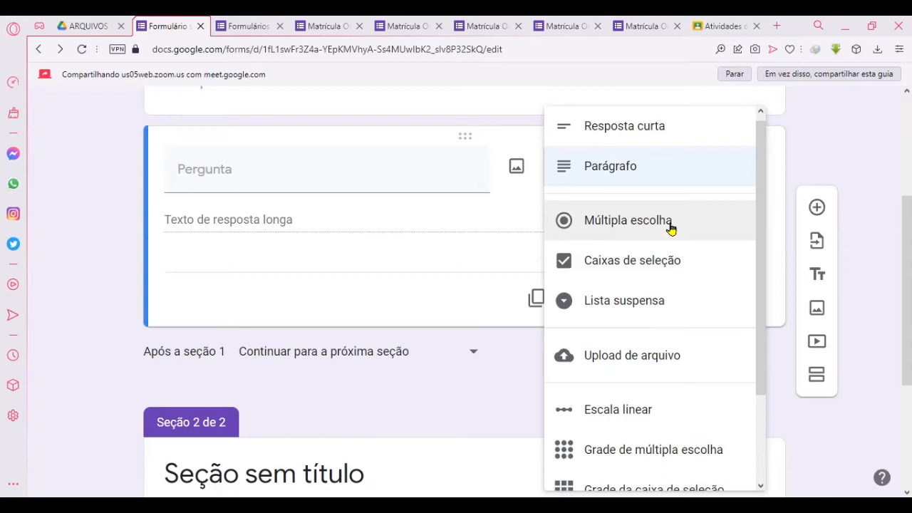
pyautogui.click(592, 238)
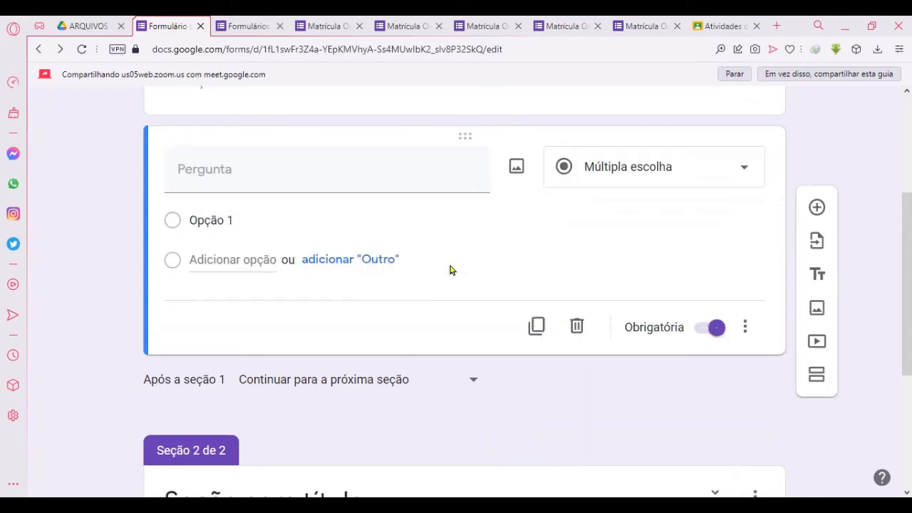
# Step: Examine the SEXO multiple-choice question in the Matrícula form and its response chart, then return to the untitled form
pyautogui.click(344, 22)
pyautogui.click(403, 25)
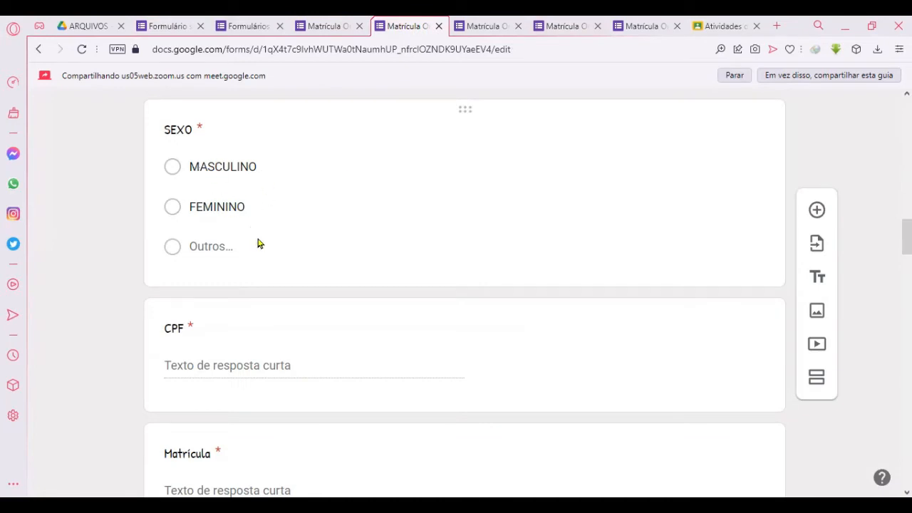
pyautogui.click(475, 26)
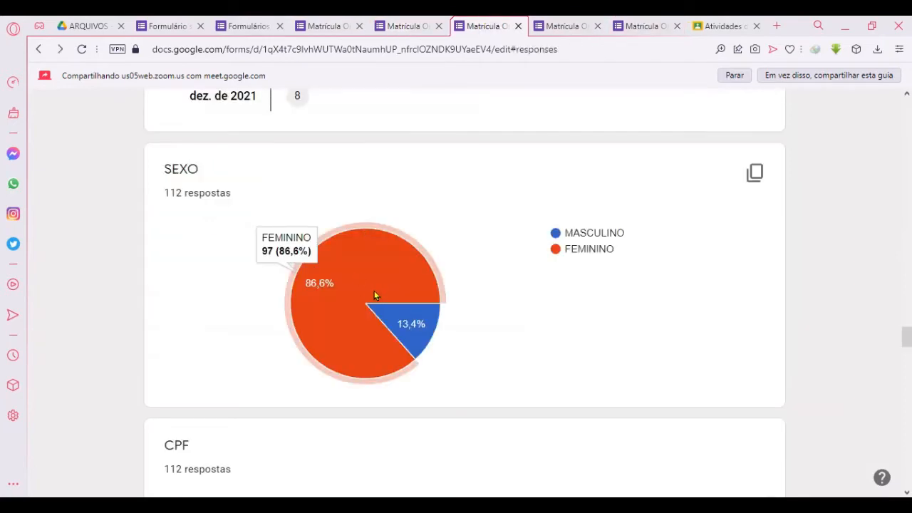
pyautogui.tripleClick(199, 193)
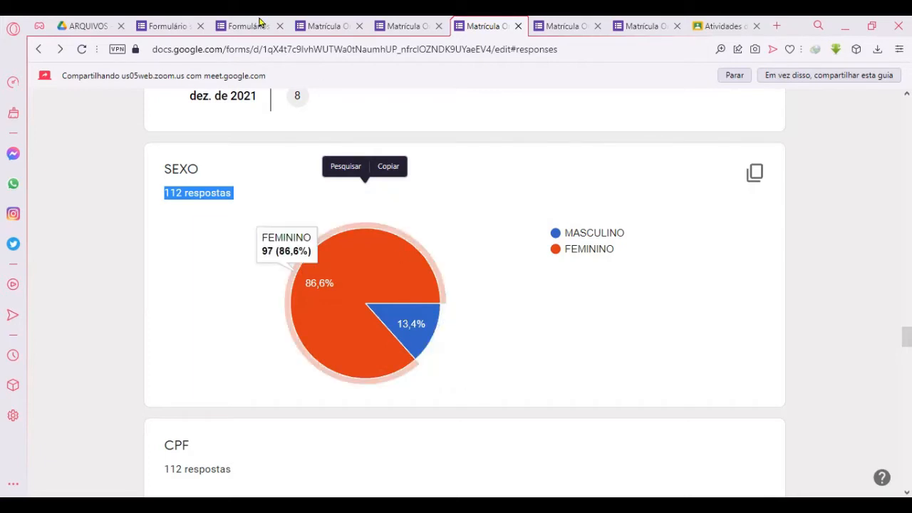
pyautogui.click(196, 22)
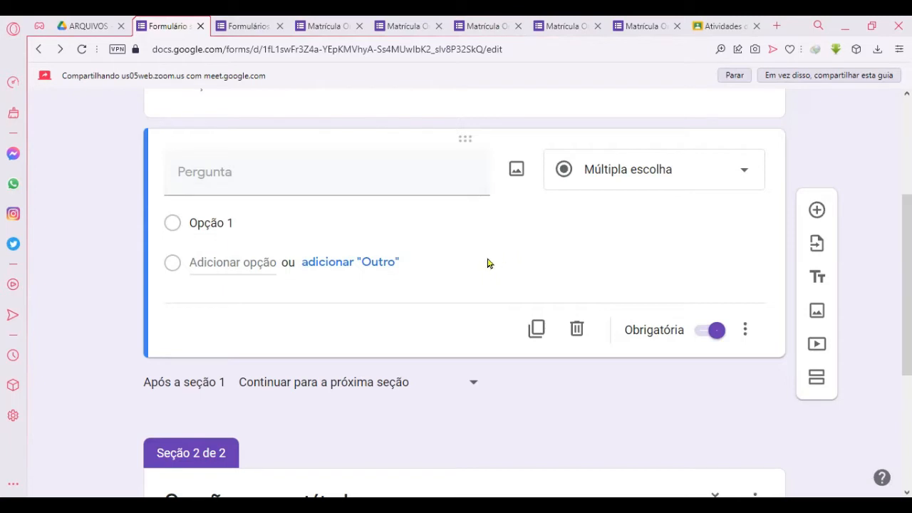
# Step: Examine the Matrícula form's workplace checkbox question and its response bar chart, then return to the untitled form
pyautogui.click(634, 163)
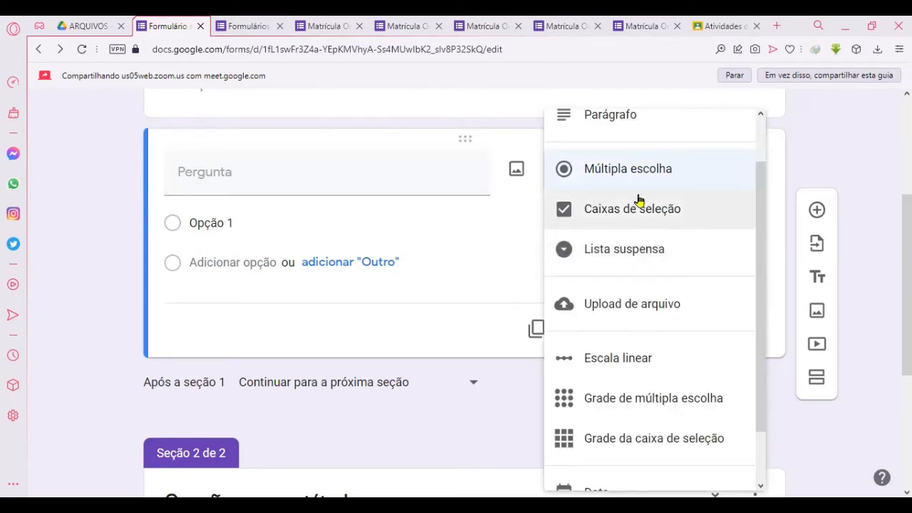
pyautogui.click(569, 24)
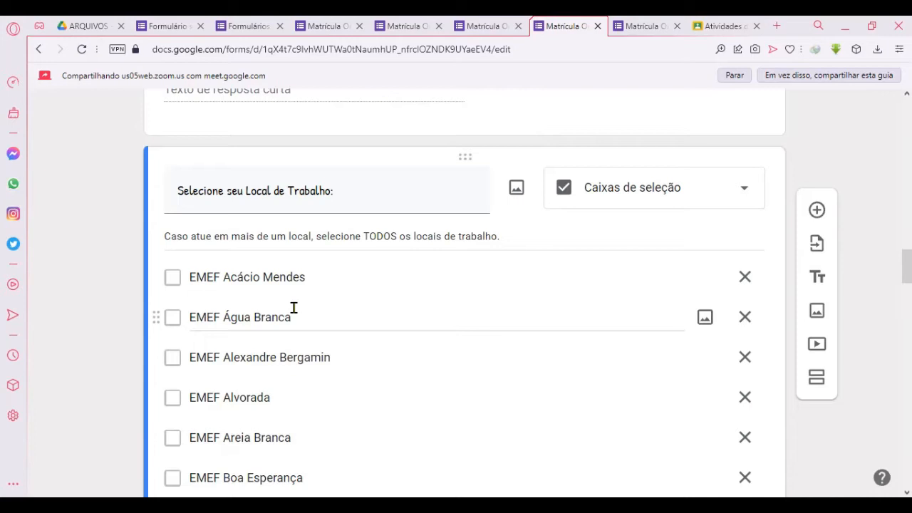
pyautogui.click(645, 23)
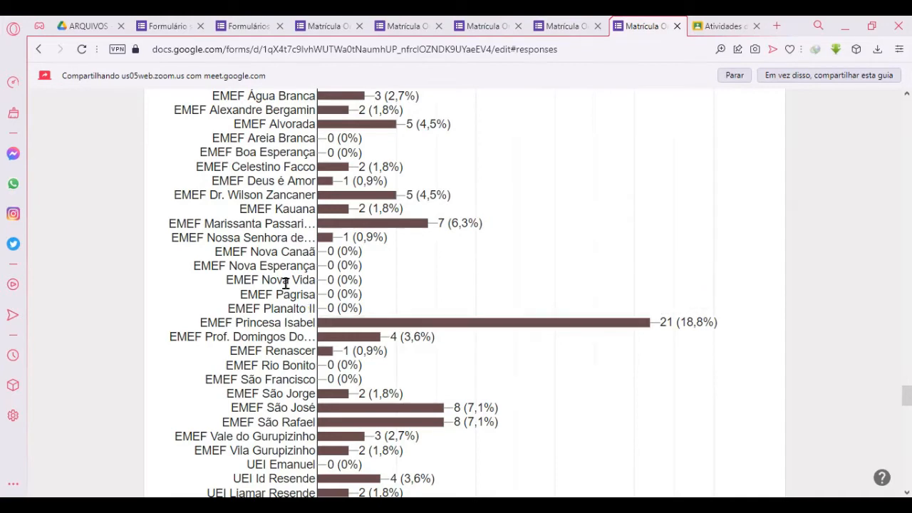
pyautogui.click(271, 24)
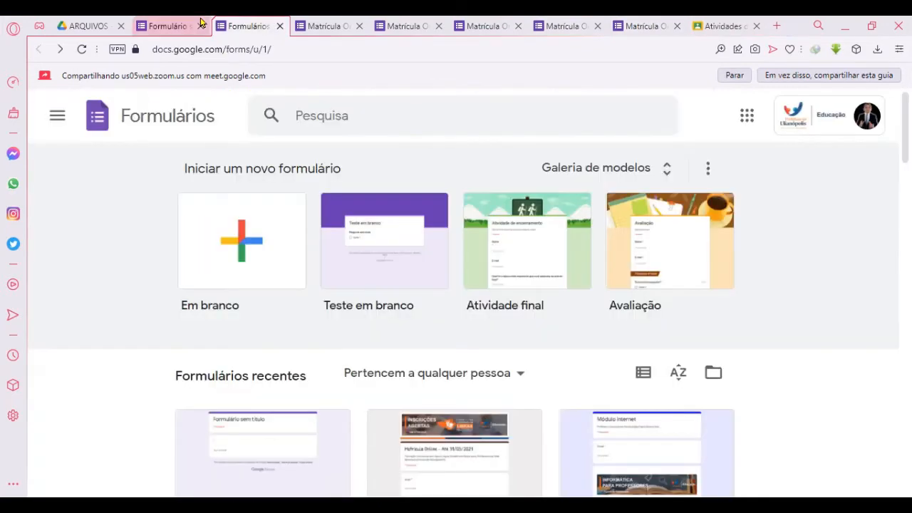
pyautogui.click(201, 22)
pyautogui.click(106, 151)
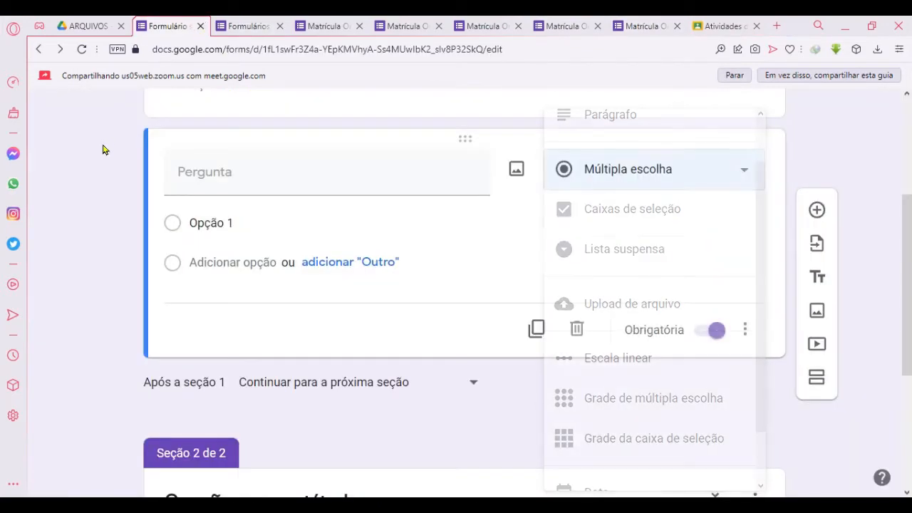
# Step: Change the question type to Upload de arquivo and allow participants to upload files to Drive
pyautogui.click(662, 167)
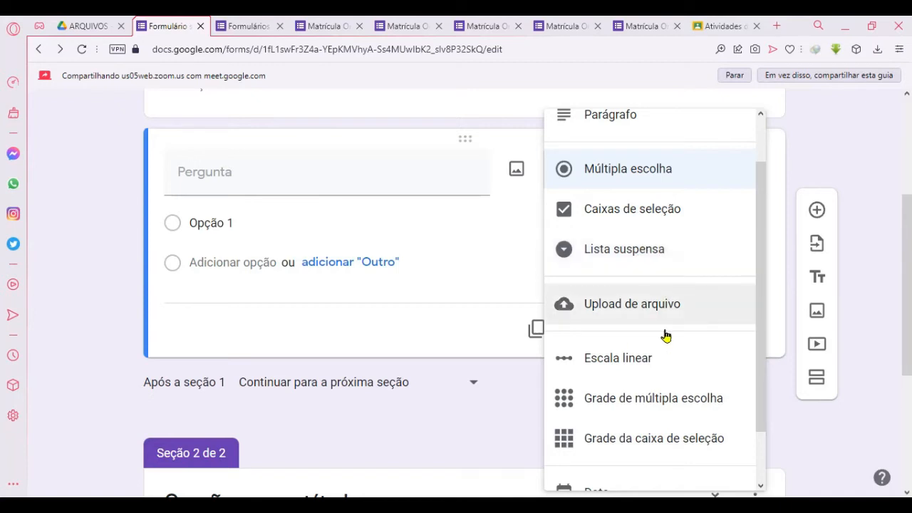
pyautogui.scroll(-1, 665, 320)
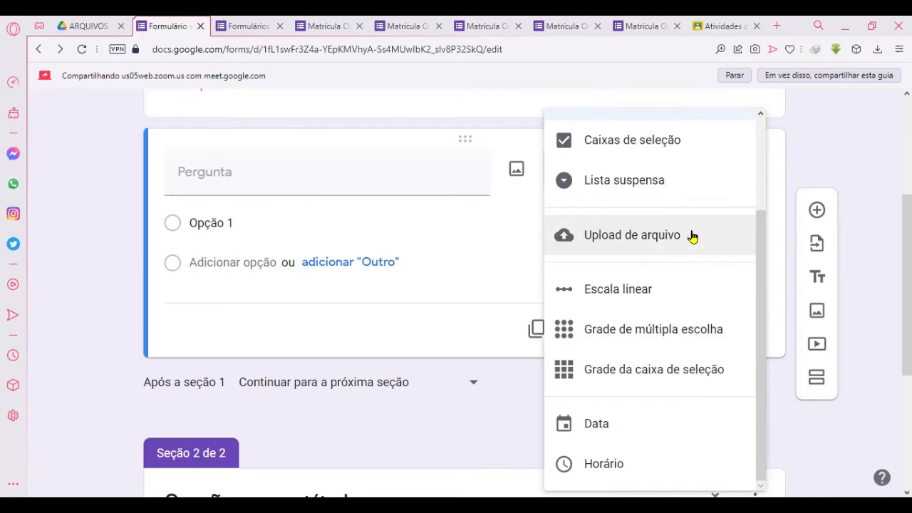
pyautogui.click(698, 246)
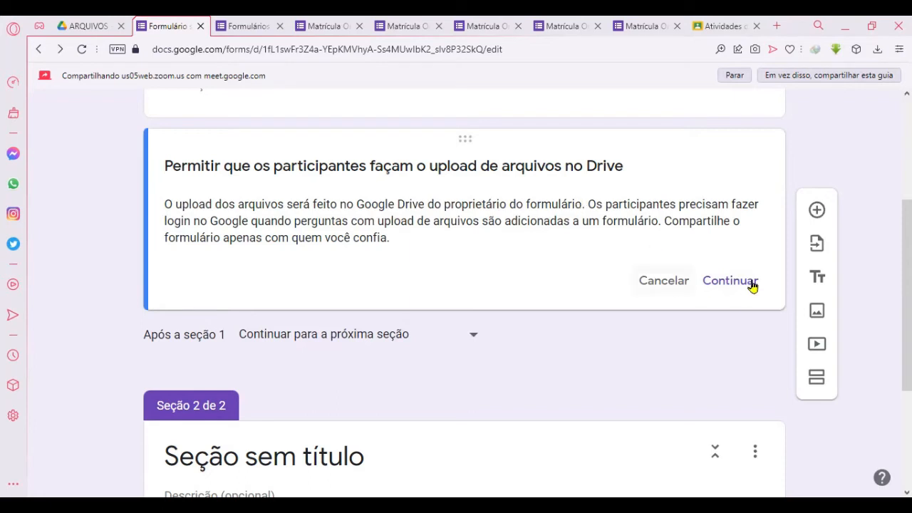
pyautogui.click(699, 282)
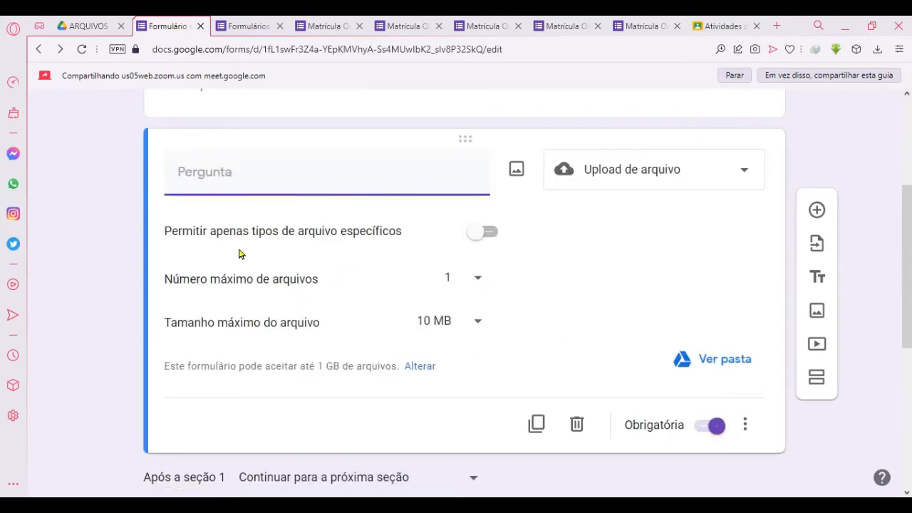
# Step: Restrict the upload question to specific file types and allow Documento and Planilha
pyautogui.click(484, 235)
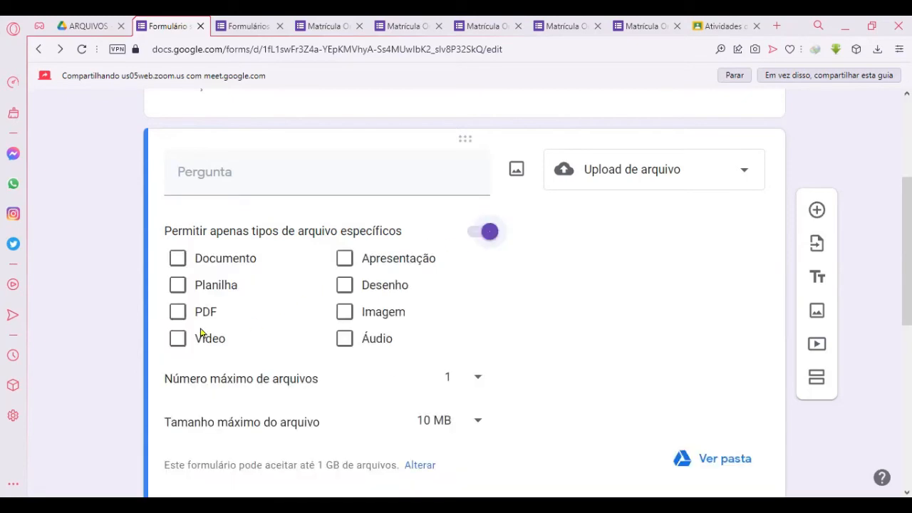
pyautogui.click(183, 315)
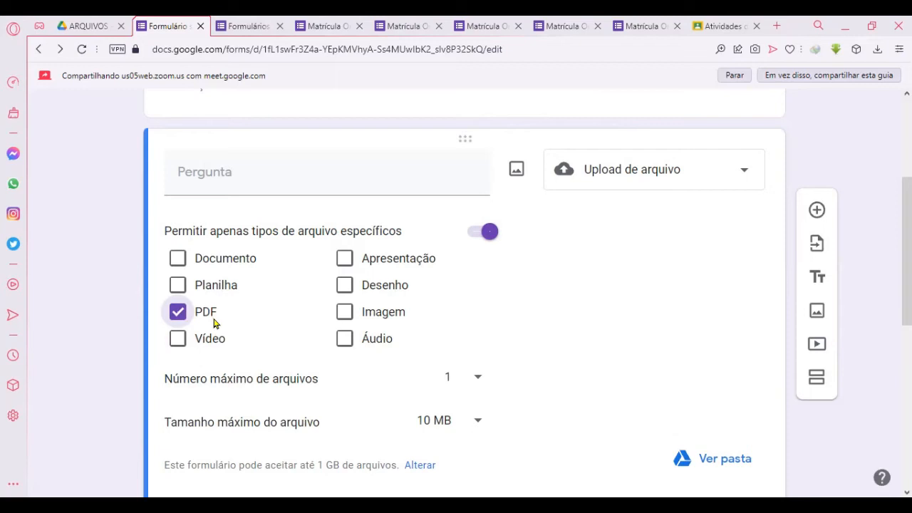
pyautogui.click(211, 265)
pyautogui.click(196, 310)
pyautogui.click(216, 277)
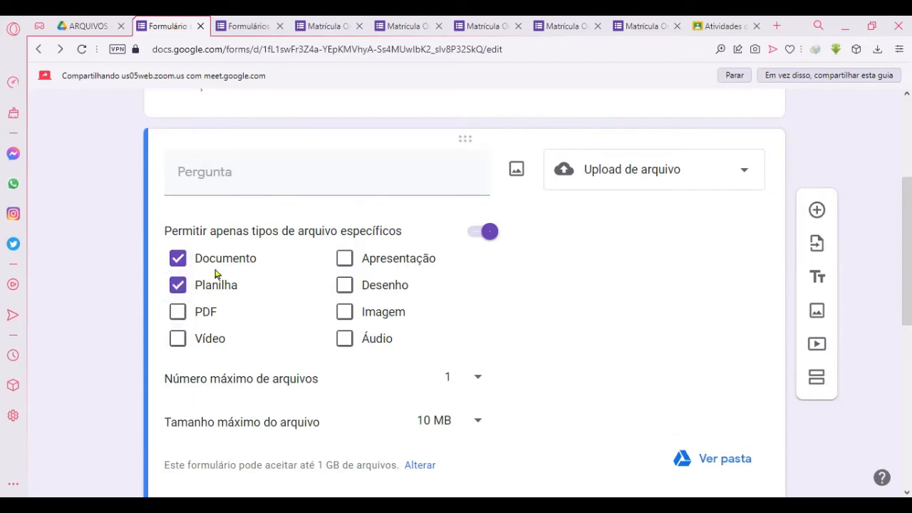
pyautogui.click(215, 268)
pyautogui.click(238, 267)
# Step: Also allow Apresentação, Desenho, Imagem, Áudio, Vídeo and PDF files for the upload question
pyautogui.click(378, 260)
pyautogui.click(380, 286)
pyautogui.click(382, 313)
pyautogui.click(374, 339)
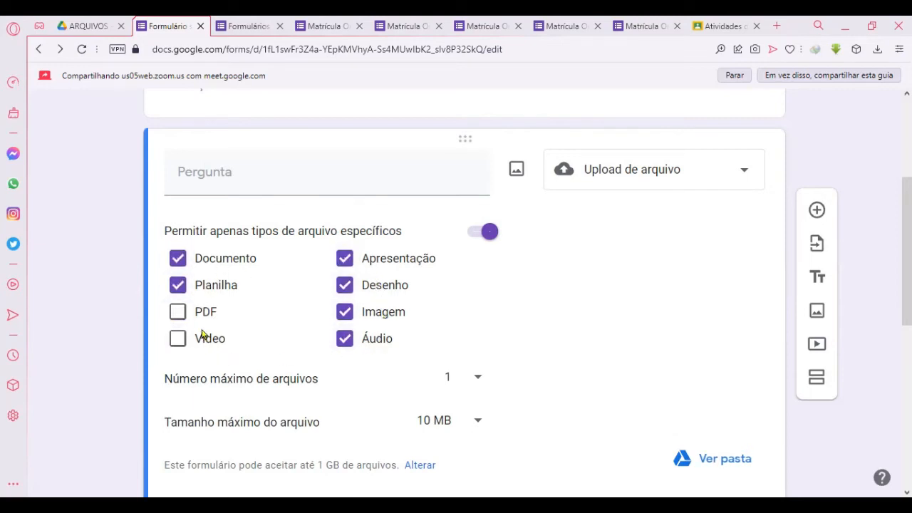
pyautogui.click(204, 335)
pyautogui.click(207, 311)
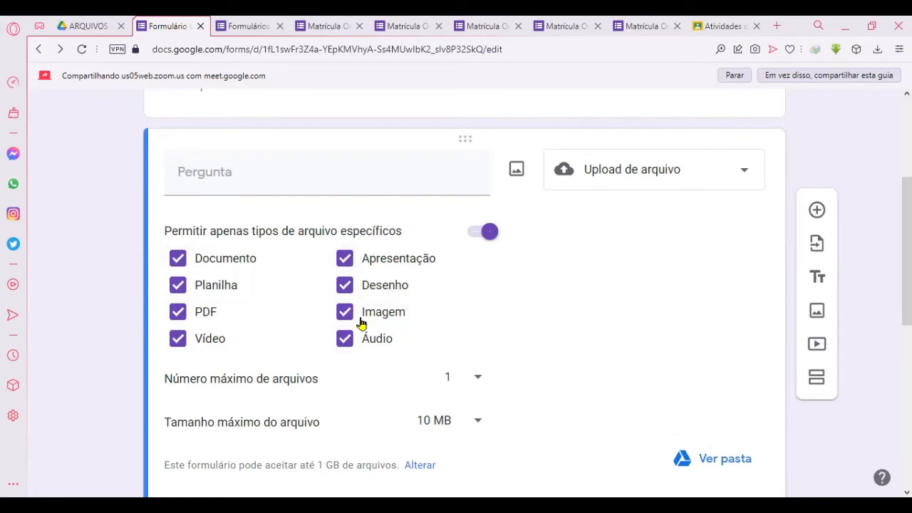
# Step: Clear all eight allowed file types from the upload question and turn off the restriction to specific file types
pyautogui.click(225, 259)
pyautogui.click(223, 280)
pyautogui.click(209, 311)
pyautogui.click(205, 338)
pyautogui.click(345, 341)
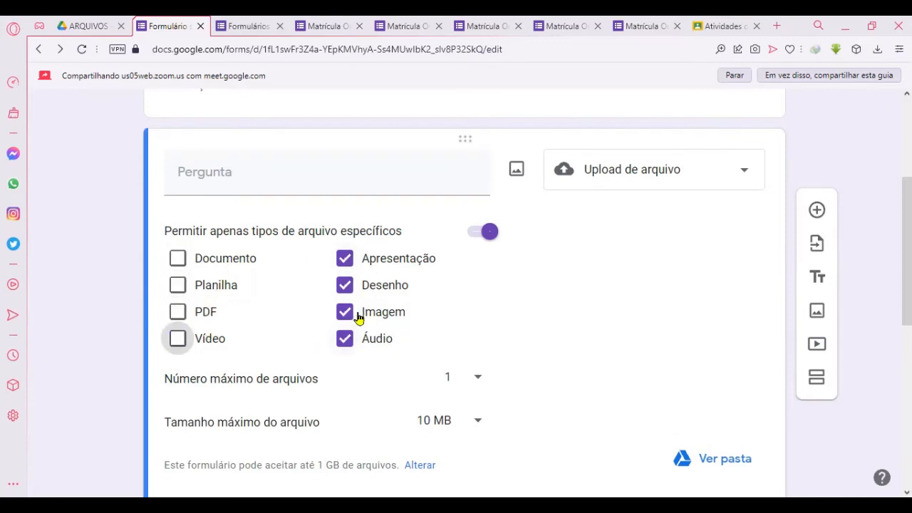
pyautogui.click(356, 312)
pyautogui.click(368, 285)
pyautogui.click(370, 258)
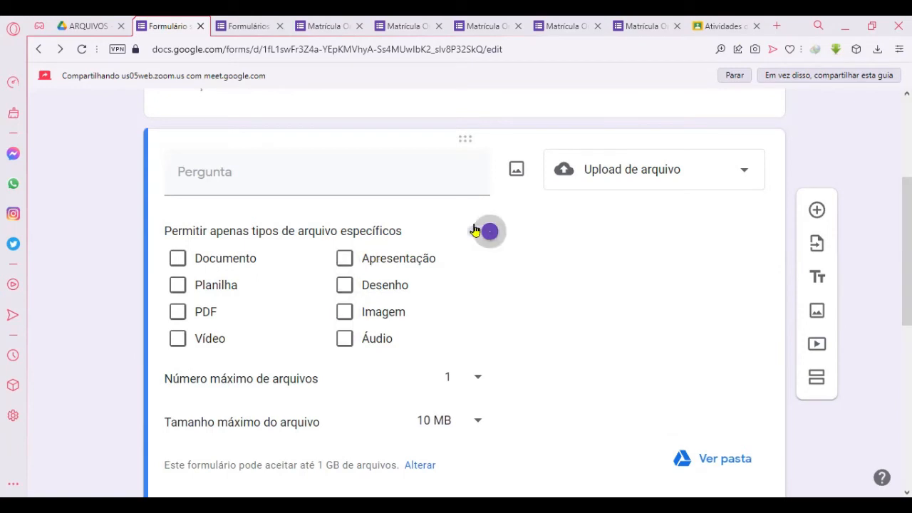
pyautogui.click(475, 230)
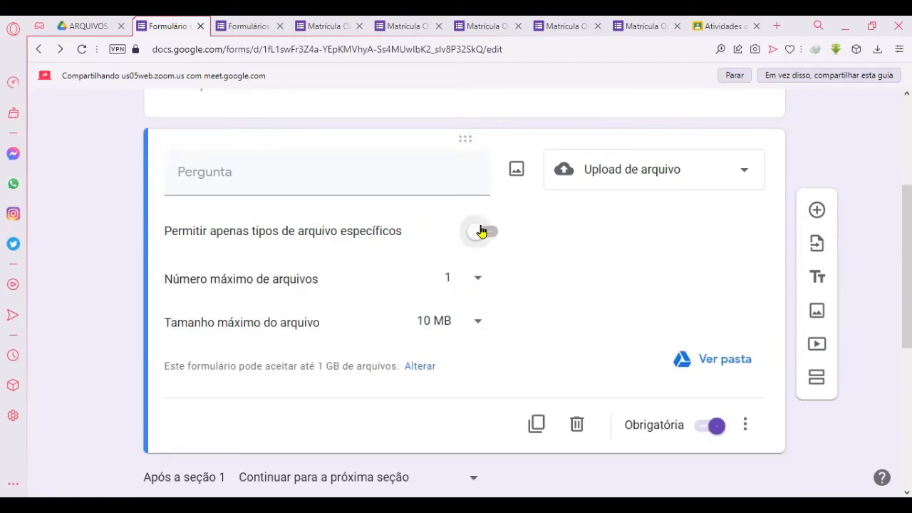
# Step: Check the options for the maximum number of files, and try a 1 GB maximum file size before resetting it to 10 MB
pyautogui.click(462, 285)
pyautogui.click(534, 289)
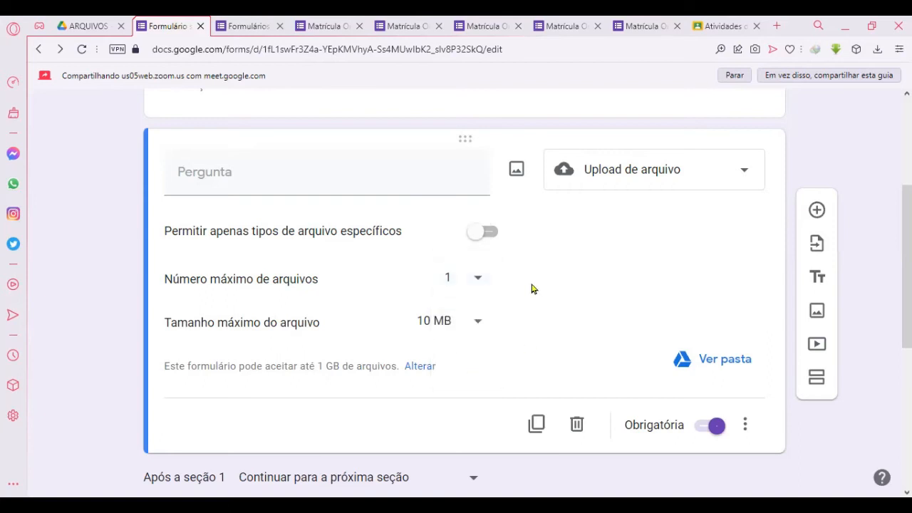
pyautogui.click(468, 326)
pyautogui.click(437, 410)
pyautogui.click(467, 334)
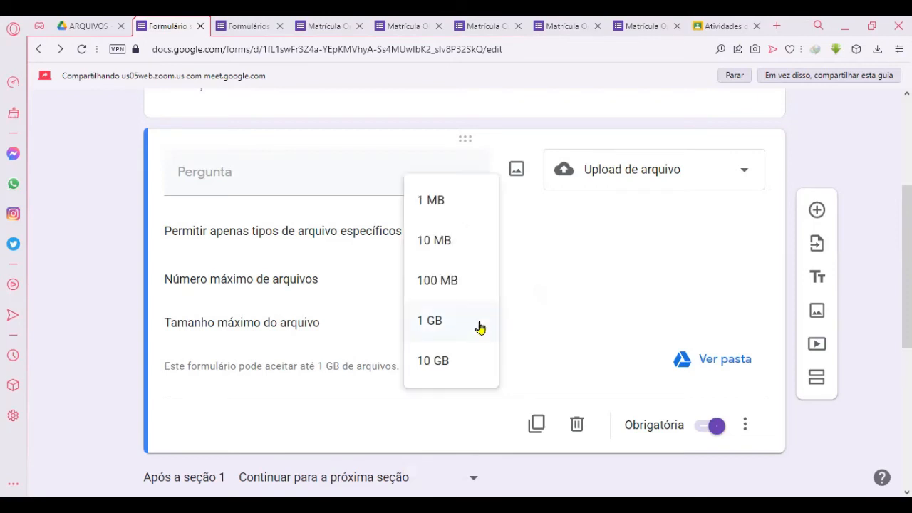
pyautogui.click(459, 243)
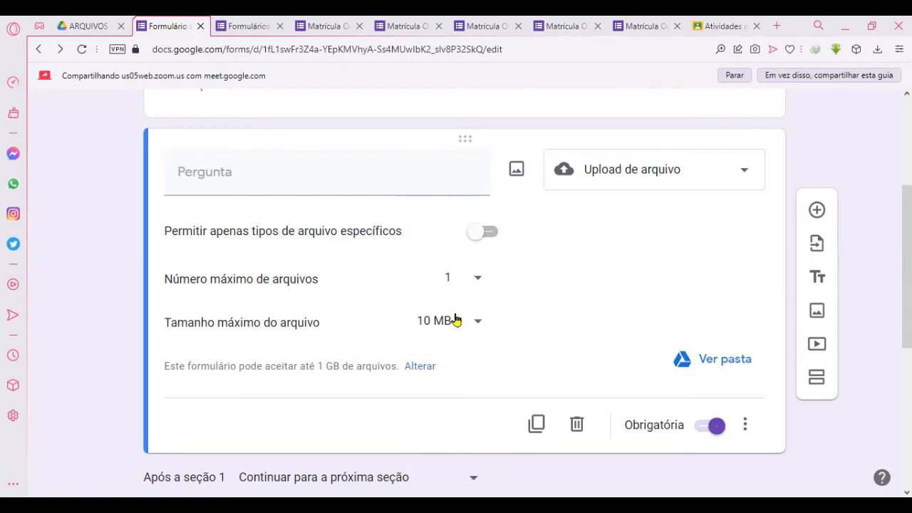
# Step: Review the maximum file size options and highlight the form's total upload limit in the note below them
pyautogui.click(453, 316)
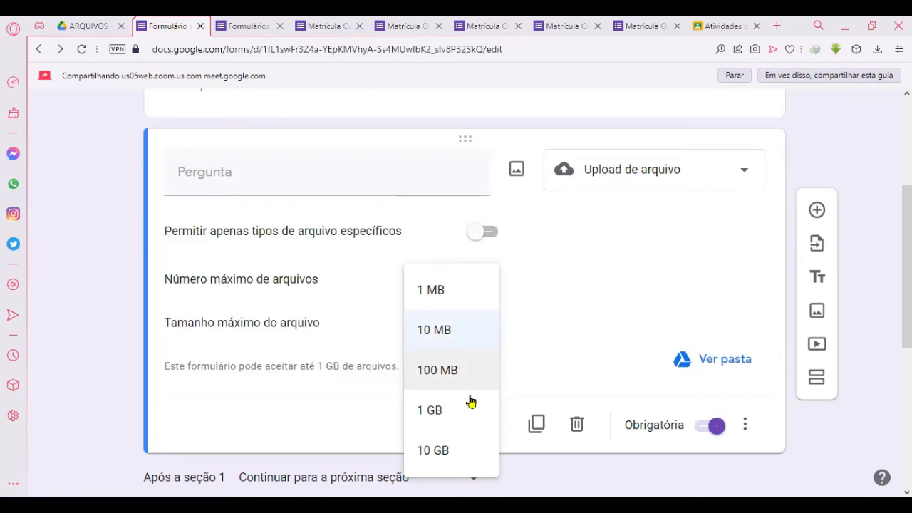
pyautogui.click(544, 345)
pyautogui.moveTo(169, 367); pyautogui.dragTo(378, 379)
pyautogui.moveTo(300, 369); pyautogui.dragTo(354, 363)
pyautogui.click(349, 370)
pyautogui.click(449, 328)
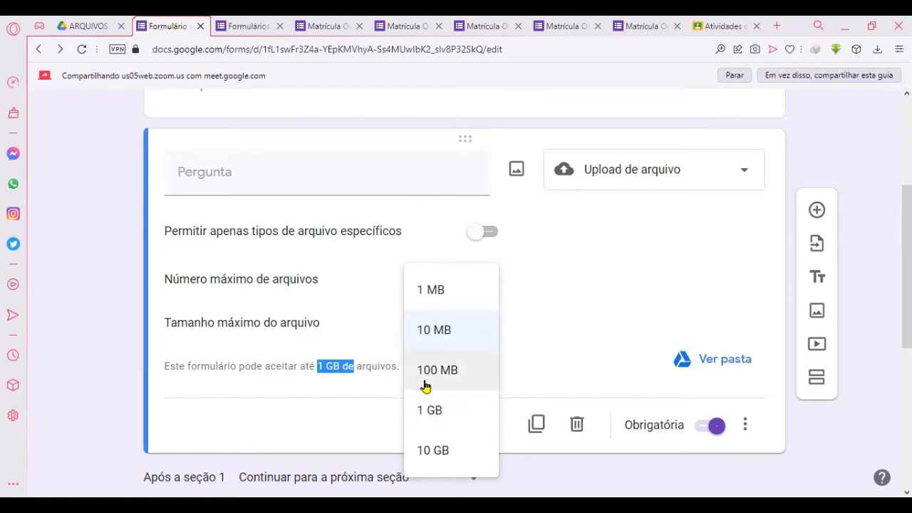
pyautogui.click(299, 368)
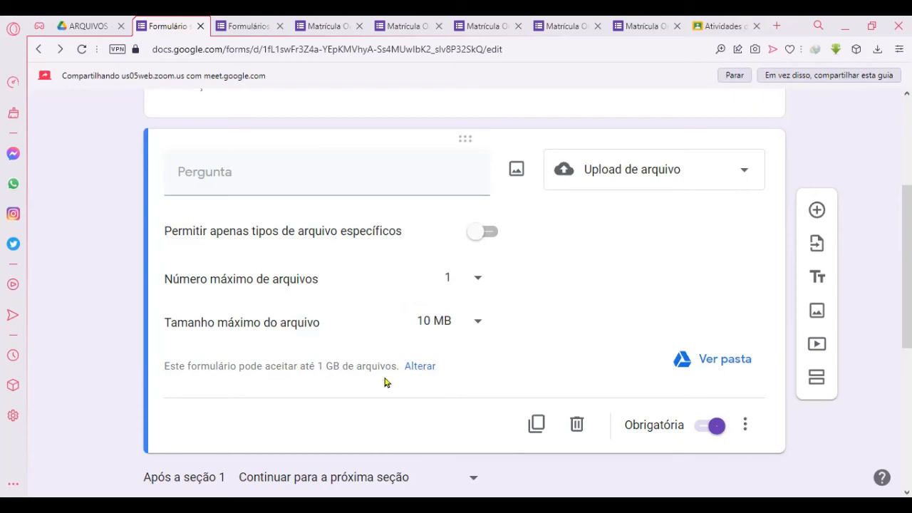
# Step: Change the question type to Escala linear, followed by Grade de múltipla escolha
pyautogui.click(621, 171)
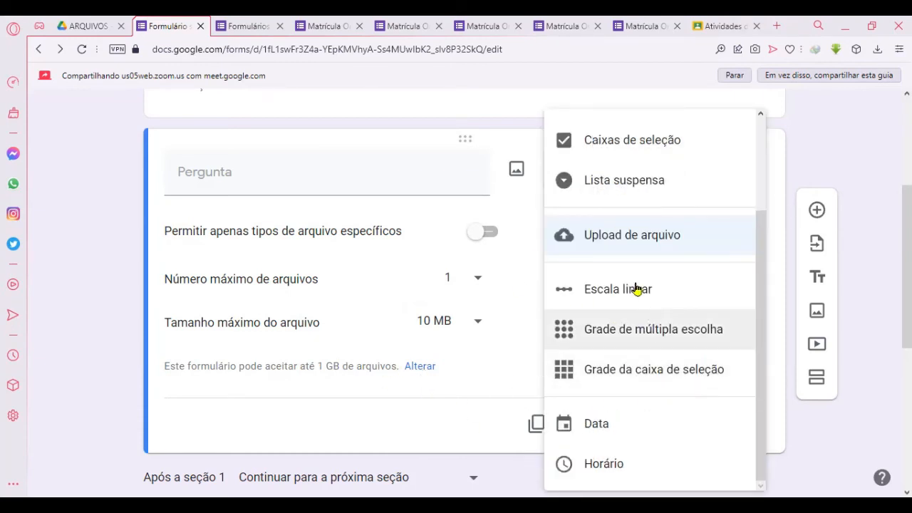
pyautogui.click(637, 289)
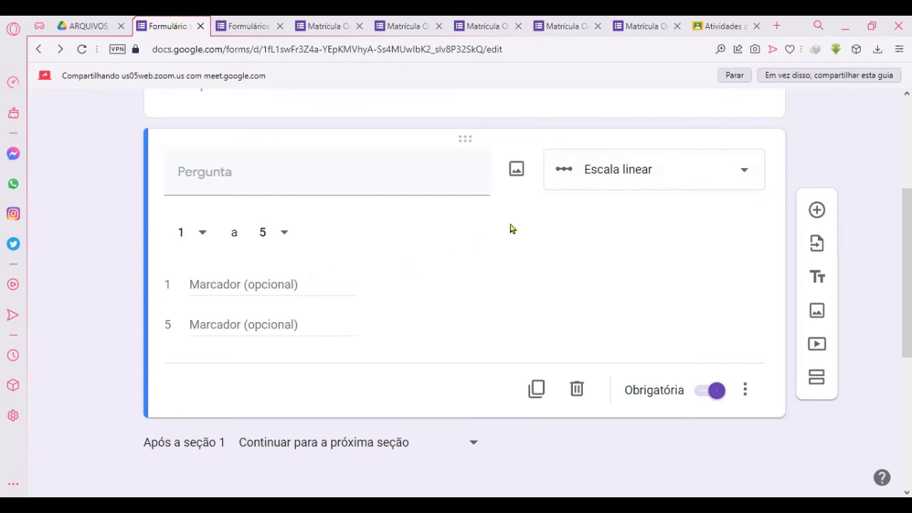
pyautogui.click(570, 190)
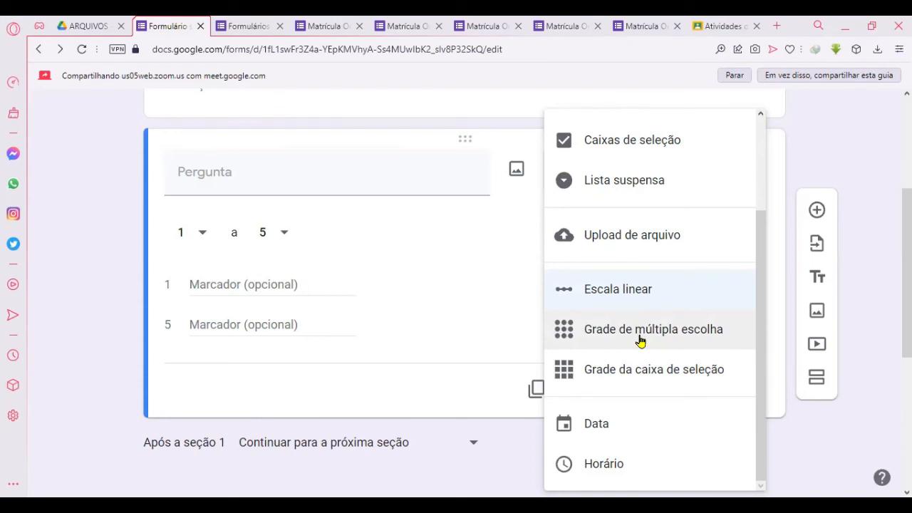
pyautogui.click(640, 338)
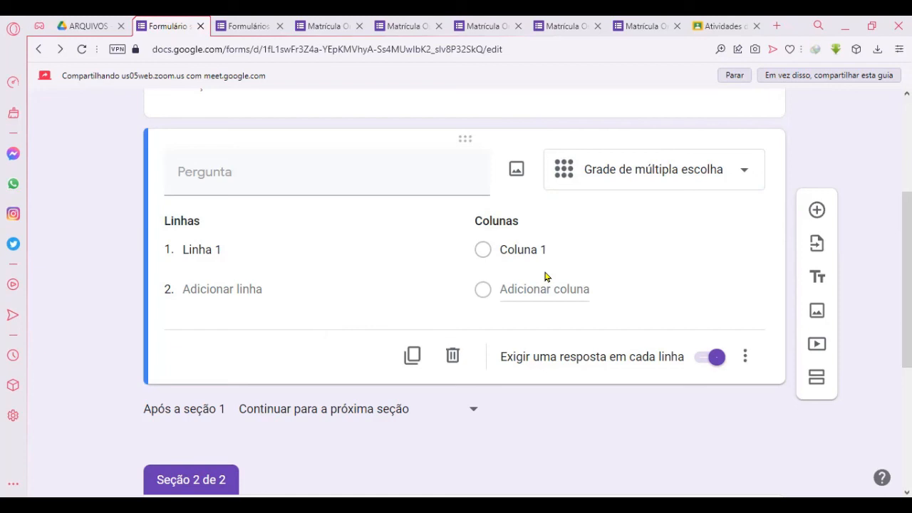
# Step: Change the question type to Grade da caixa de seleção, followed by Data
pyautogui.click(670, 178)
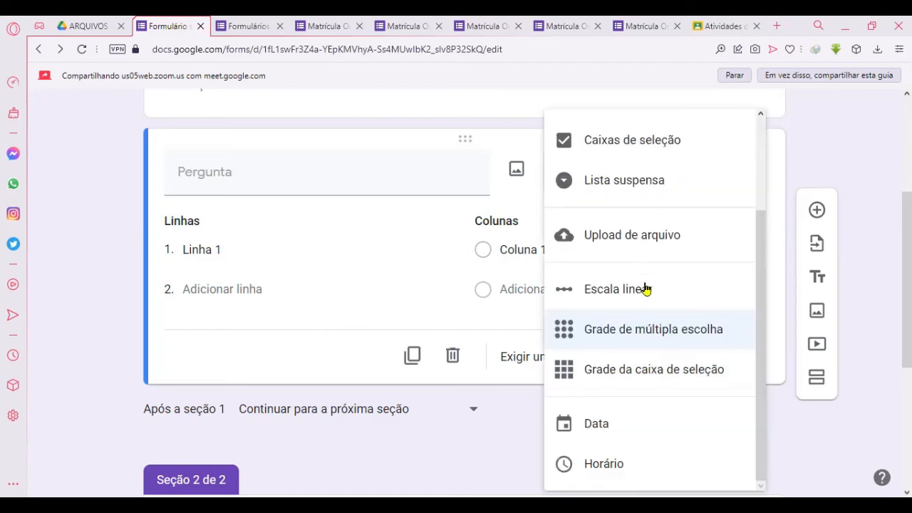
pyautogui.click(649, 389)
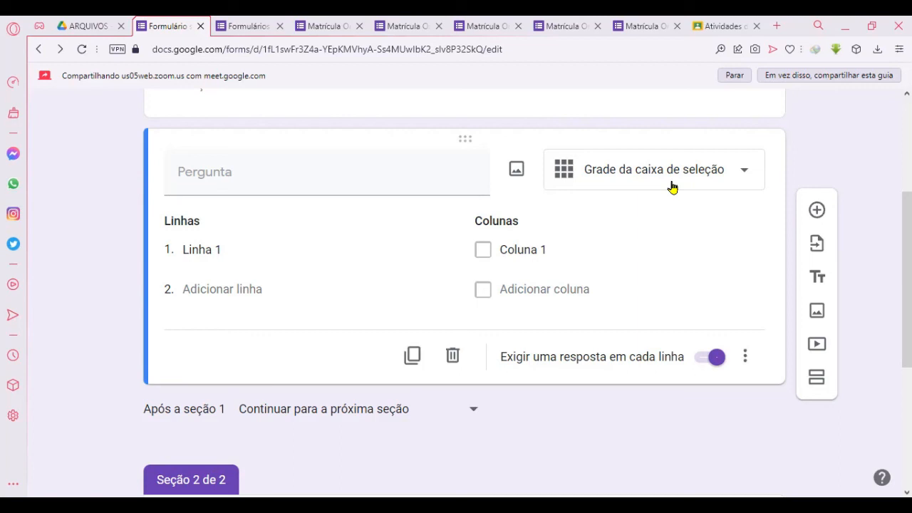
pyautogui.click(658, 179)
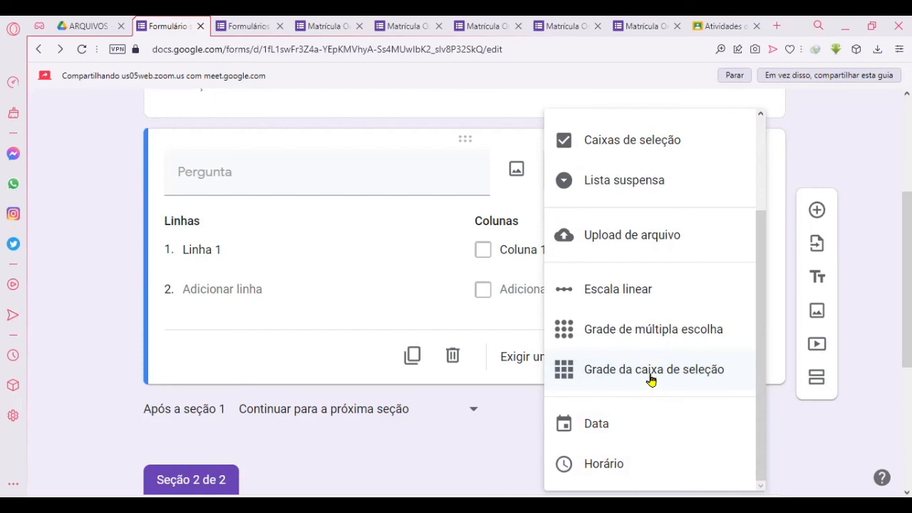
pyautogui.scroll(-3, 651, 379)
pyautogui.scroll(2, 650, 378)
pyautogui.scroll(3, 478, 304)
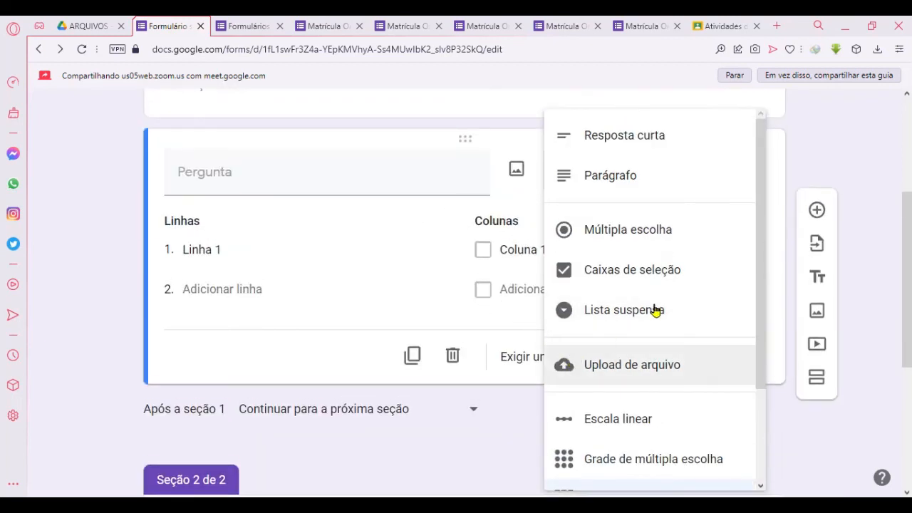
pyautogui.scroll(-2, 656, 310)
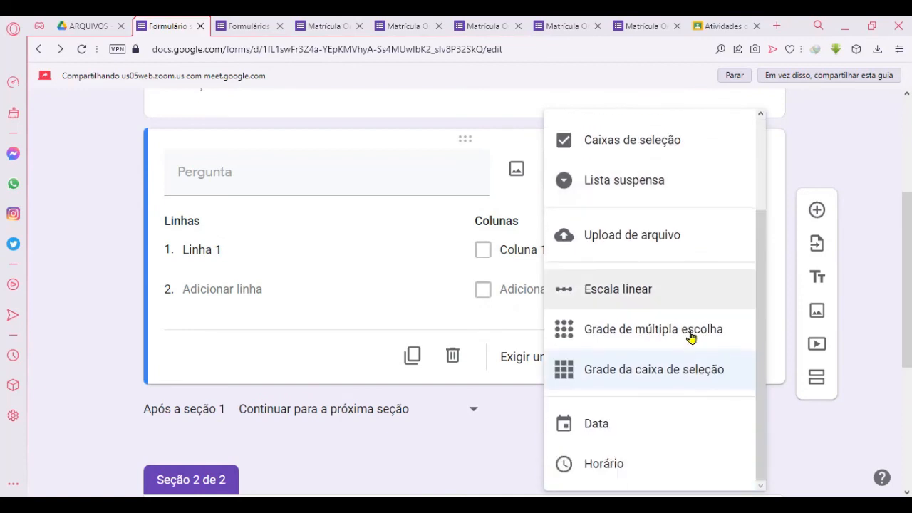
pyautogui.click(650, 415)
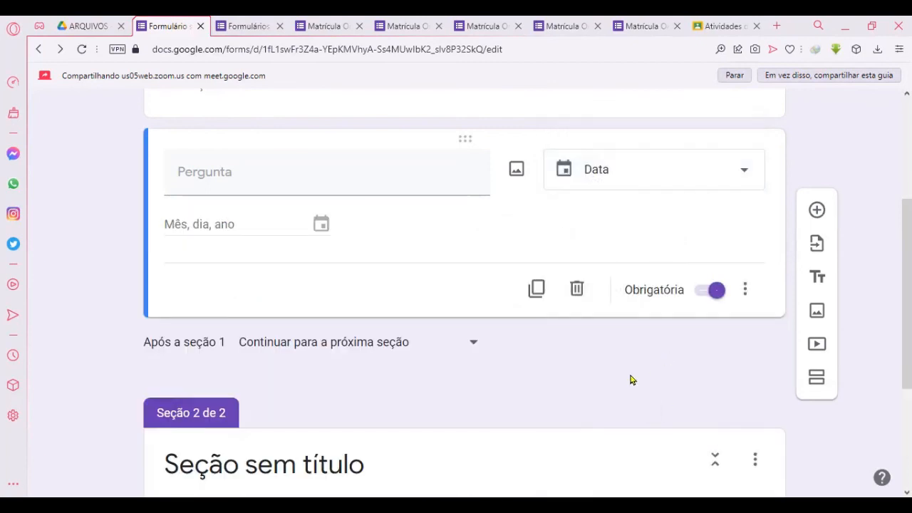
# Step: Change the question type to Horário, followed by Resposta curta
pyautogui.click(676, 183)
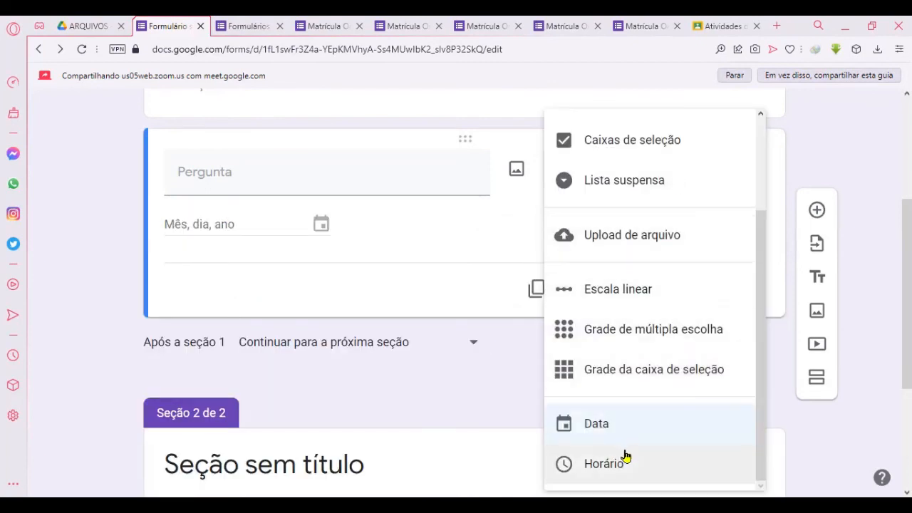
pyautogui.click(625, 462)
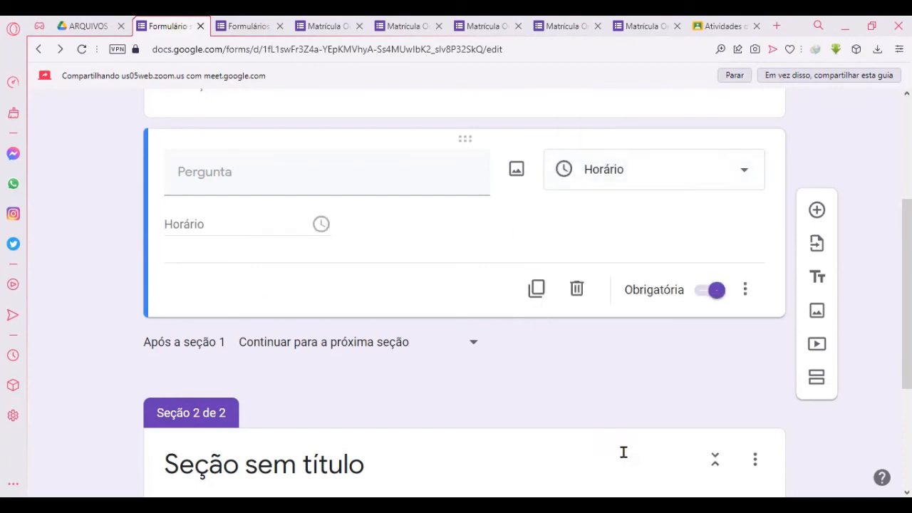
pyautogui.click(668, 168)
pyautogui.scroll(3, 637, 177)
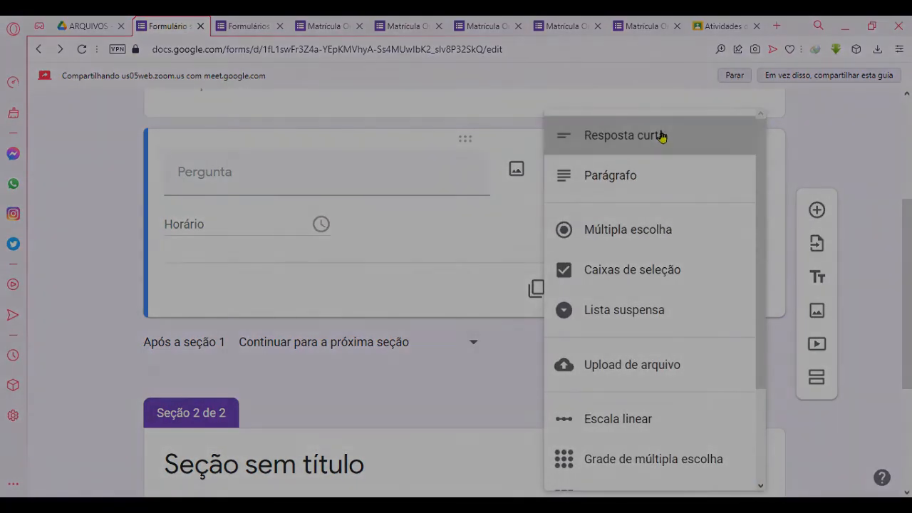
pyautogui.click(662, 136)
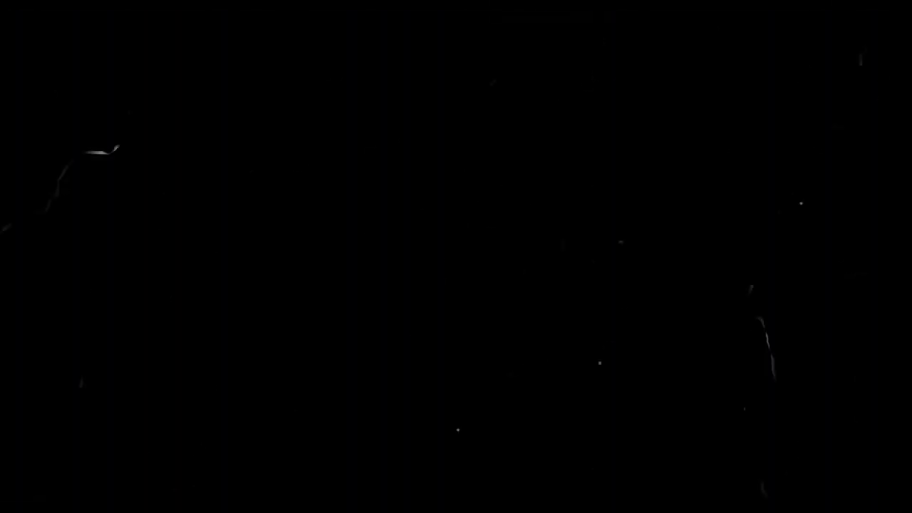